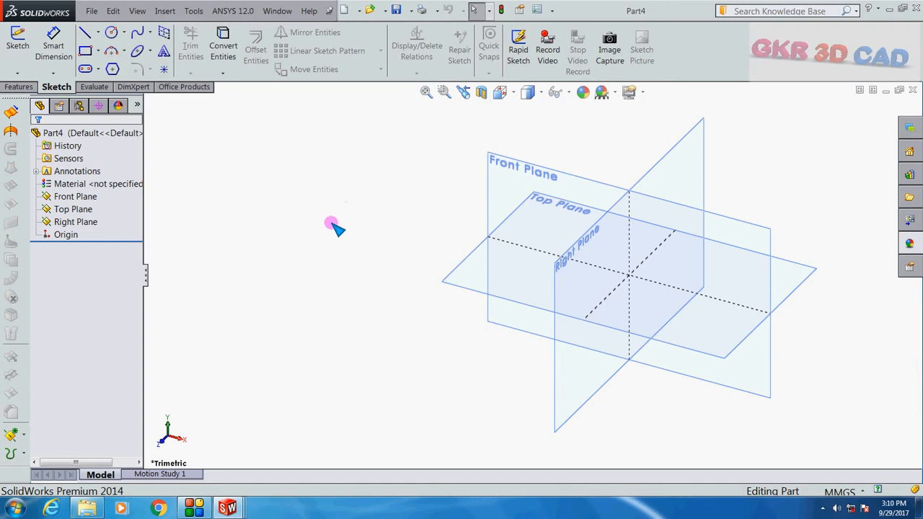
# Start a new sketch on the Front Plane.
pyautogui.scroll(2, 283, 249)
pyautogui.scroll(-2, 770, 273)
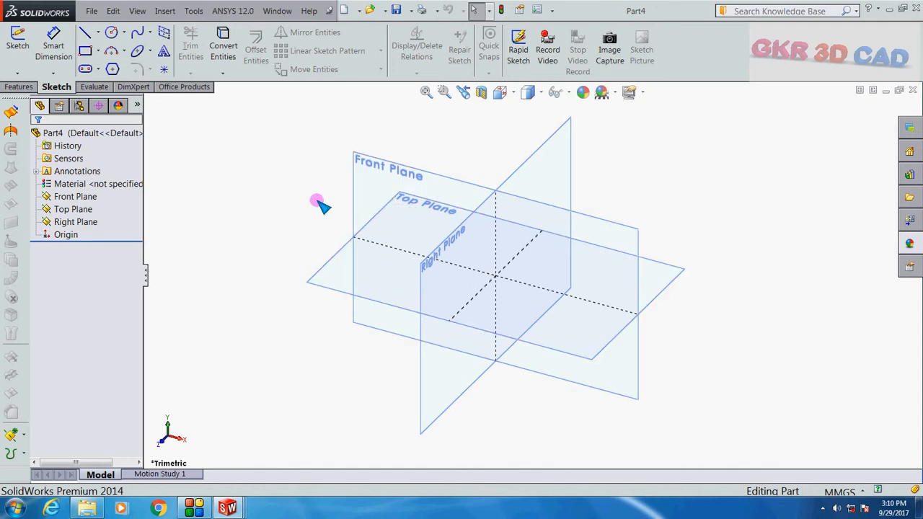
pyautogui.click(83, 197)
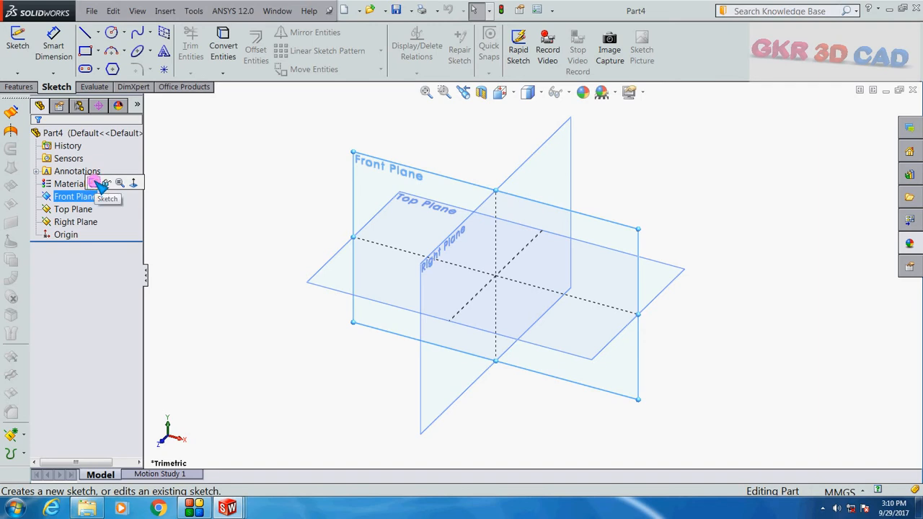
pyautogui.click(94, 183)
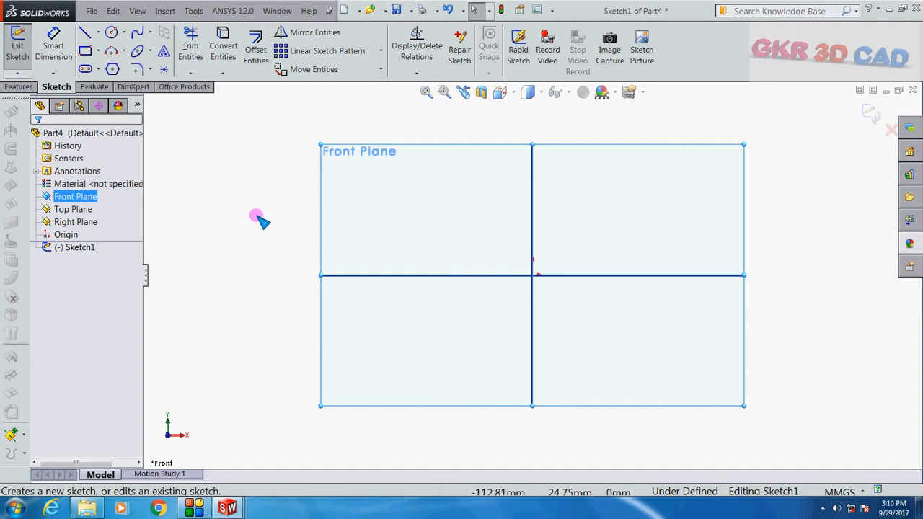
# Clear the plane selection and turn off the display of reference planes.
pyautogui.click(248, 227)
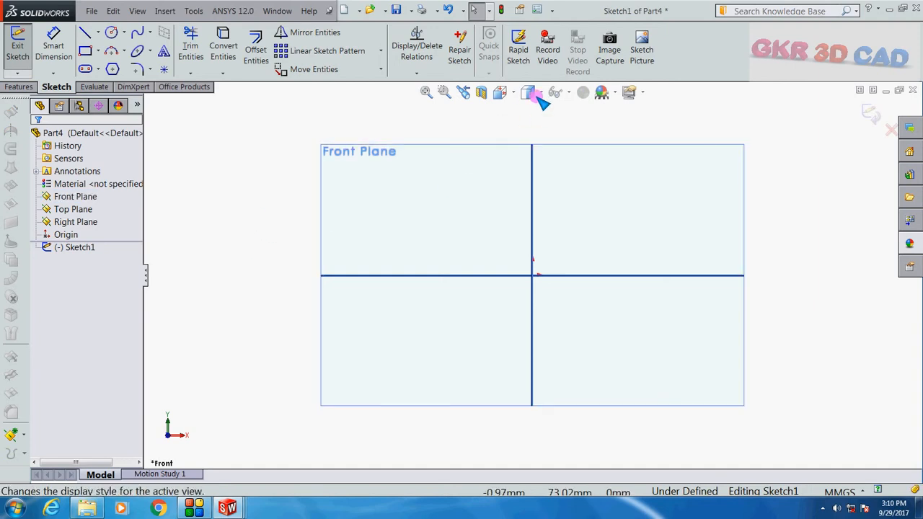
pyautogui.click(566, 93)
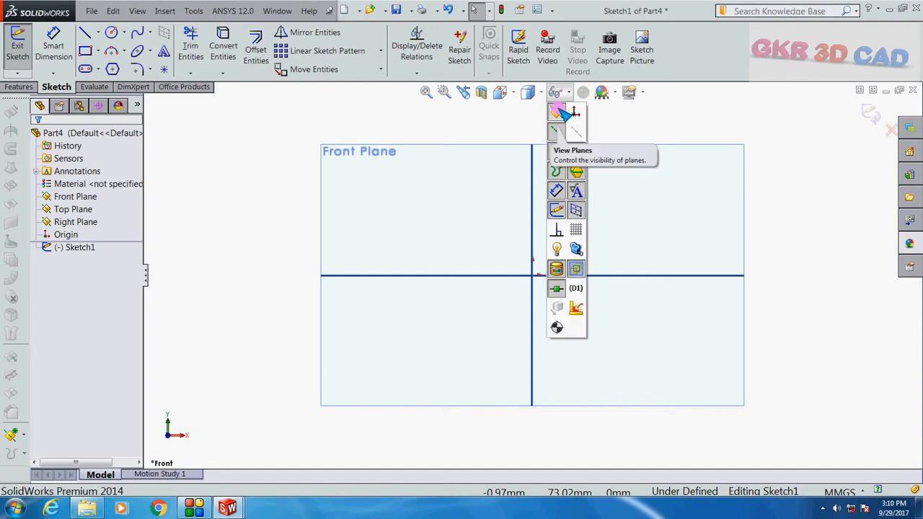
pyautogui.click(557, 110)
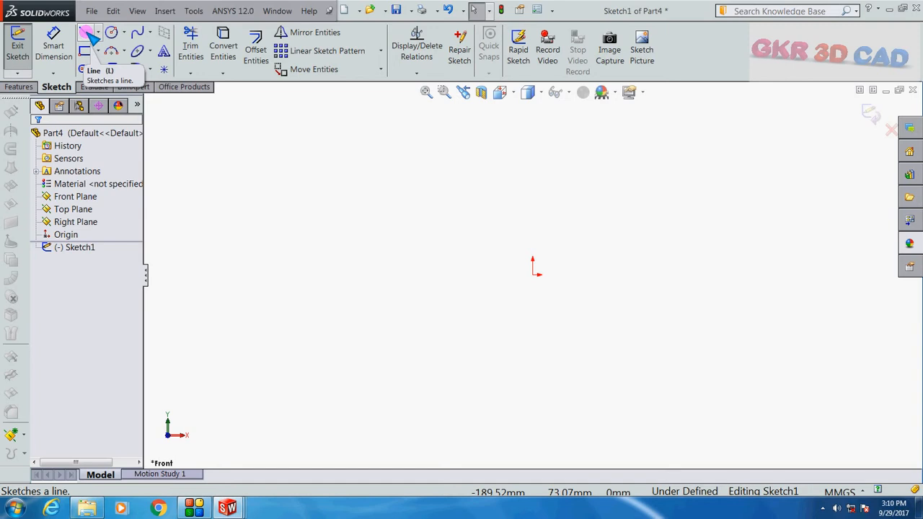
# Sketch a closed rectangle from four lines starting at the origin, about 90 mm wide and 62 mm high.
pyautogui.click(85, 34)
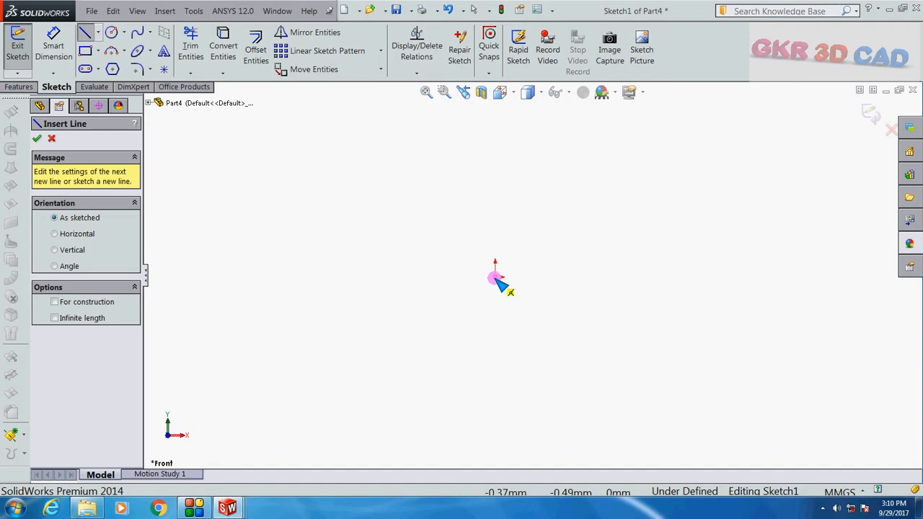
pyautogui.click(496, 277)
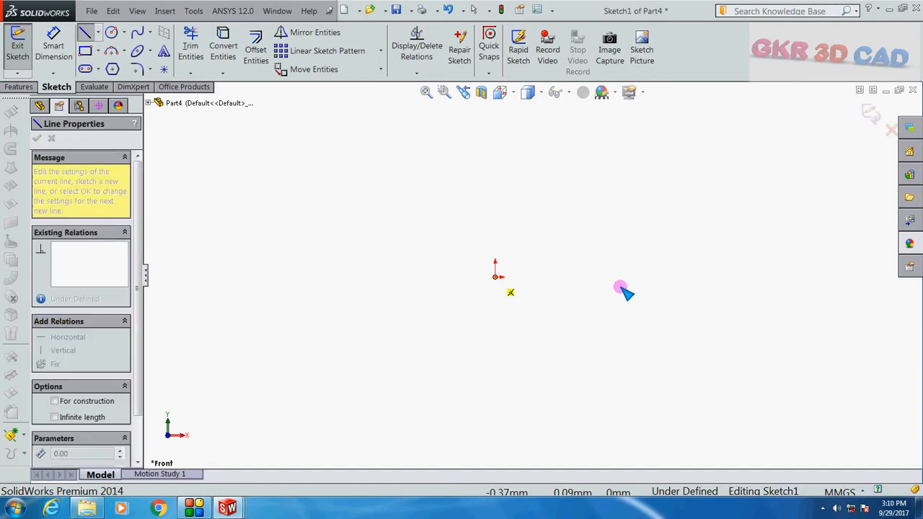
pyautogui.click(673, 277)
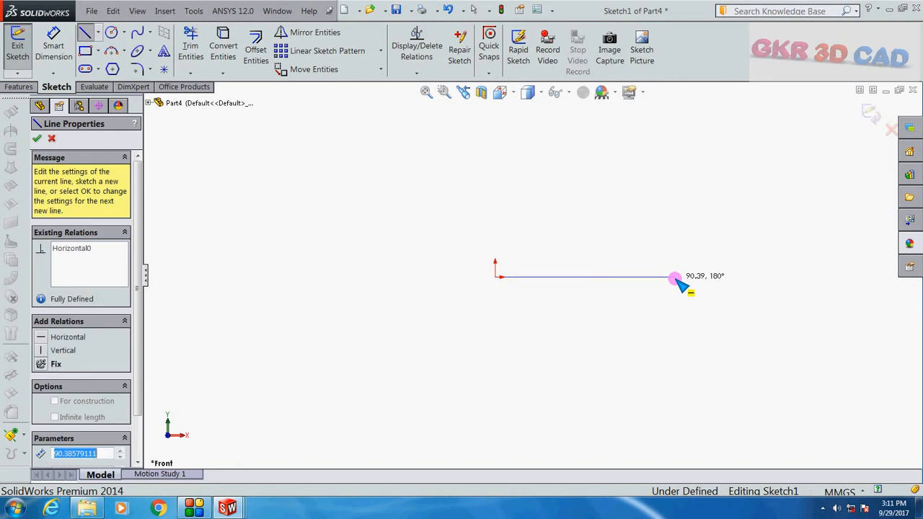
pyautogui.scroll(2, 671, 279)
pyautogui.scroll(-1, 638, 214)
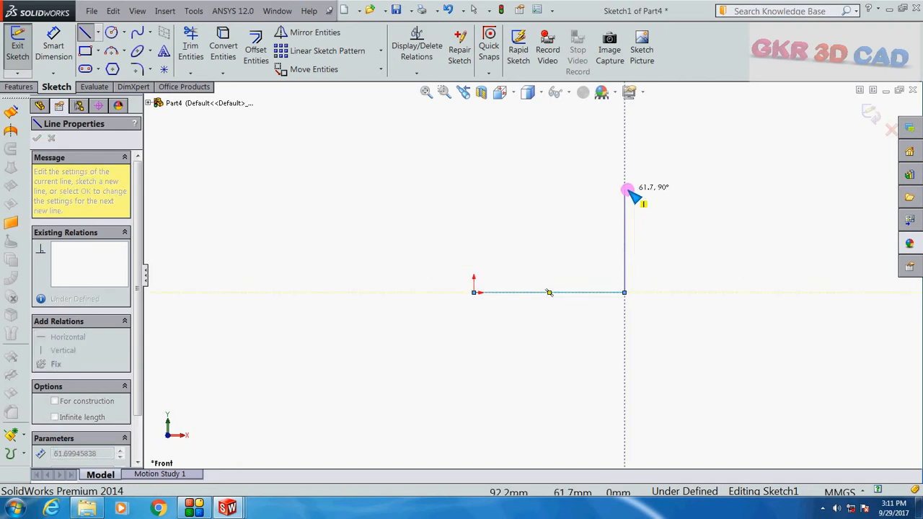
pyautogui.click(625, 189)
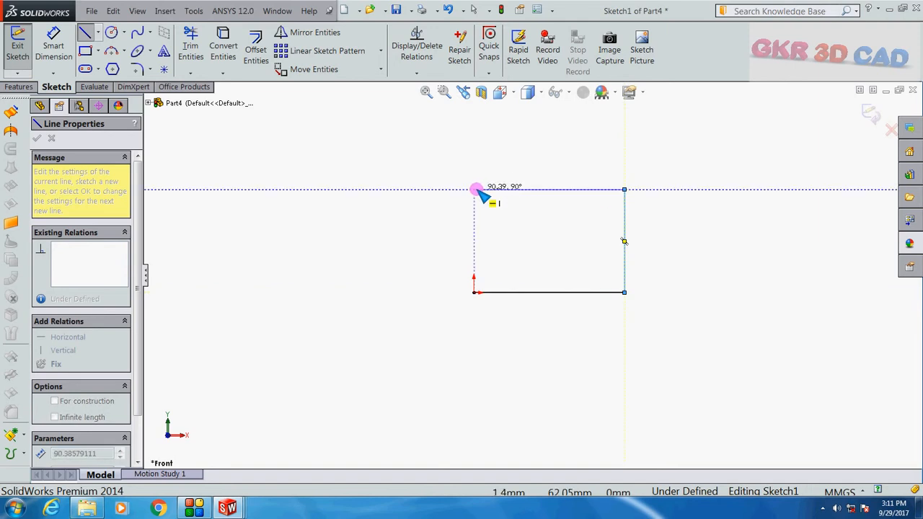
pyautogui.click(474, 190)
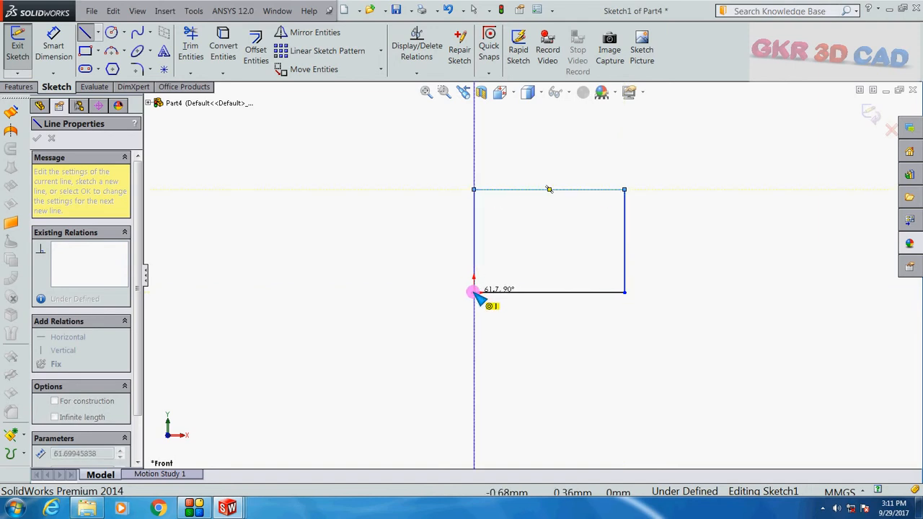
pyautogui.click(474, 292)
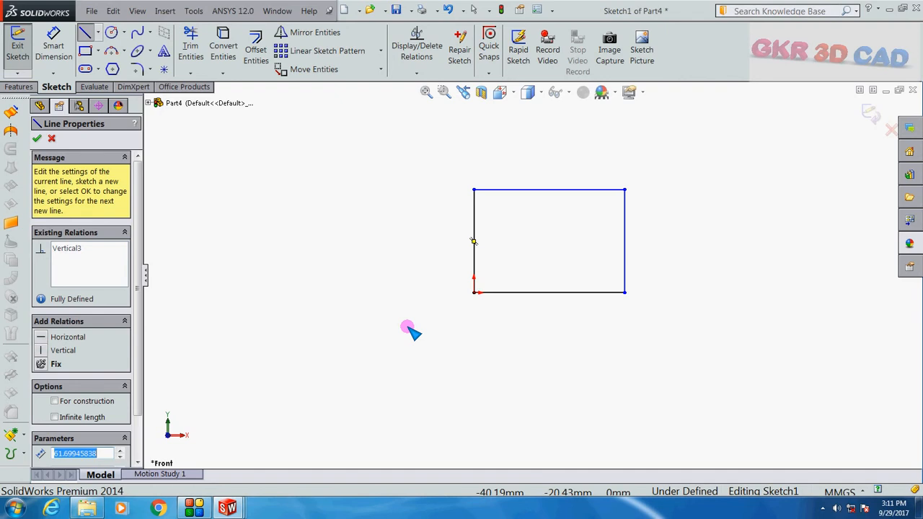
pyautogui.press('Escape')
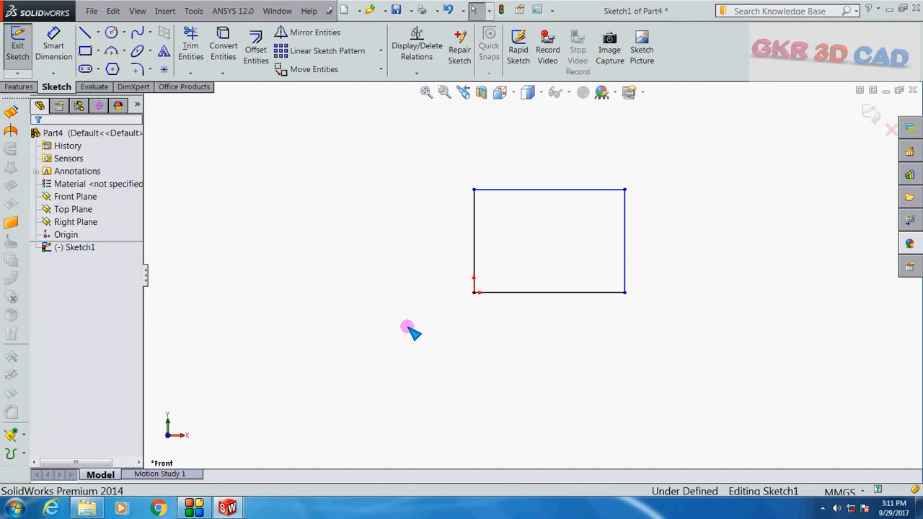
# Dimension the rectangle's left vertical side with Smart Dimension and set it to 50 mm.
pyautogui.scroll(-2, 621, 220)
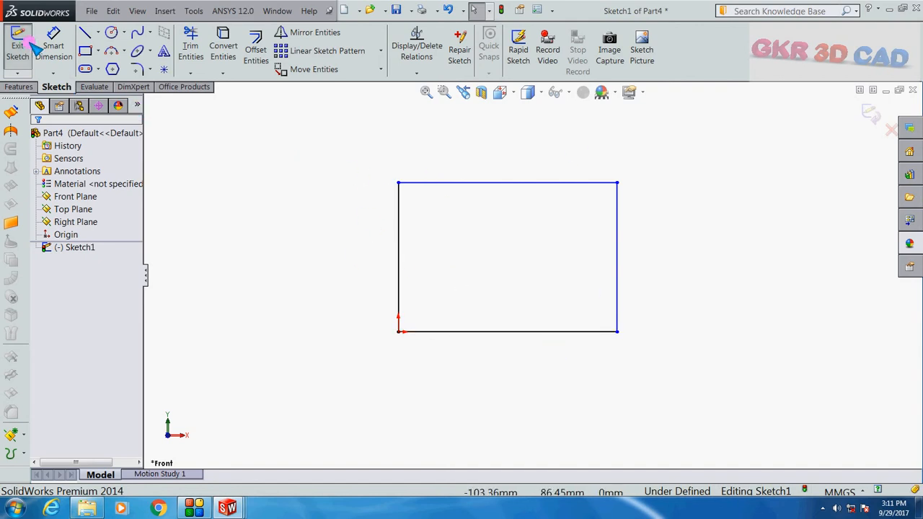
pyautogui.click(53, 45)
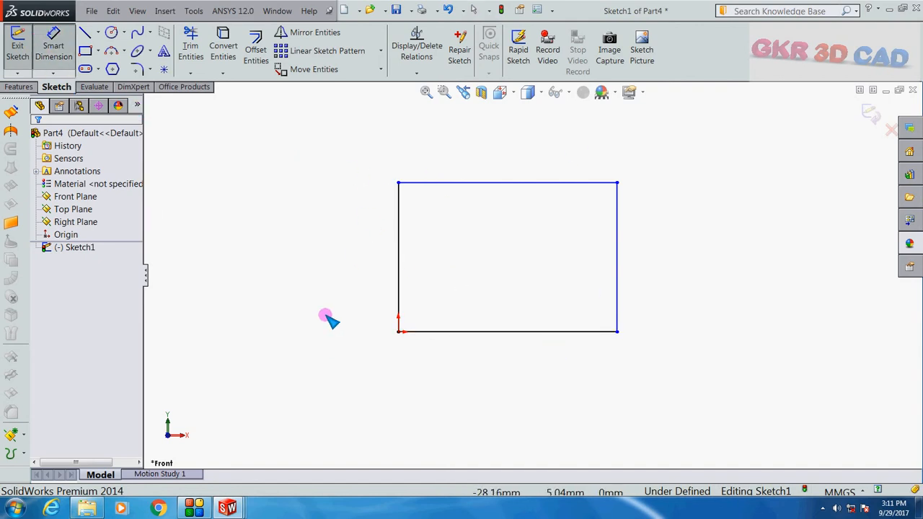
pyautogui.click(400, 244)
pyautogui.click(316, 264)
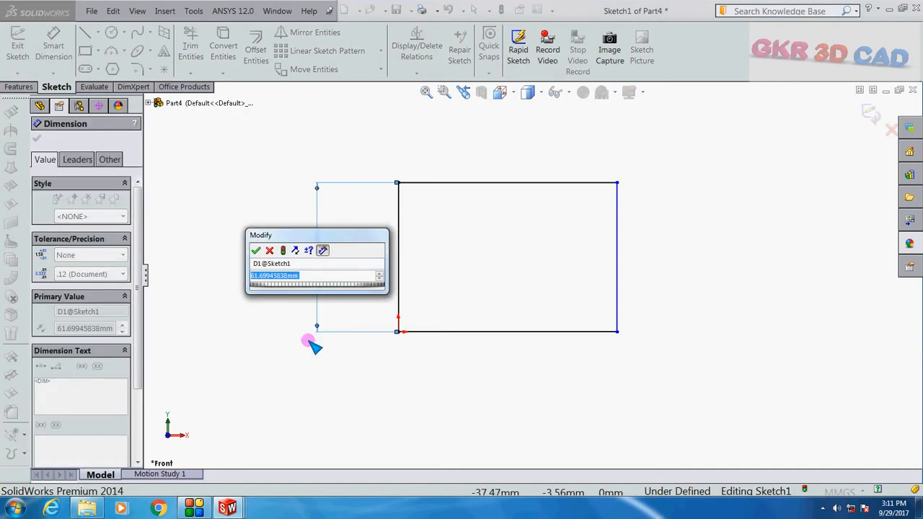
pyautogui.write('50')
pyautogui.press('Return')
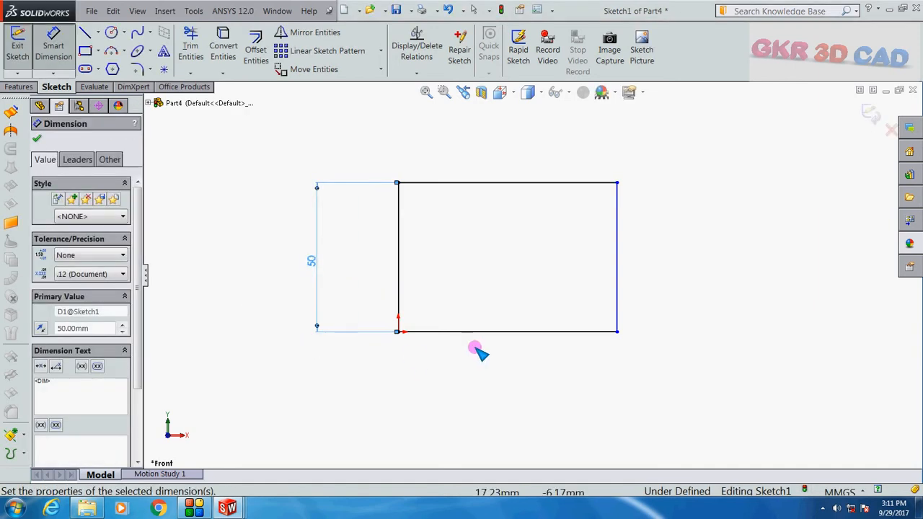
# Dimension the rectangle's bottom edge and set its length to 75 mm.
pyautogui.click(503, 333)
pyautogui.click(499, 390)
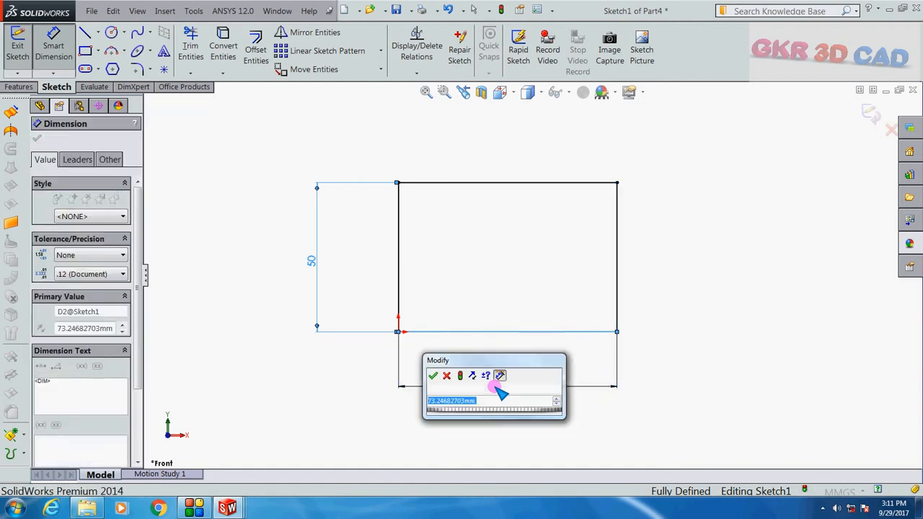
pyautogui.write('75')
pyautogui.press('Return')
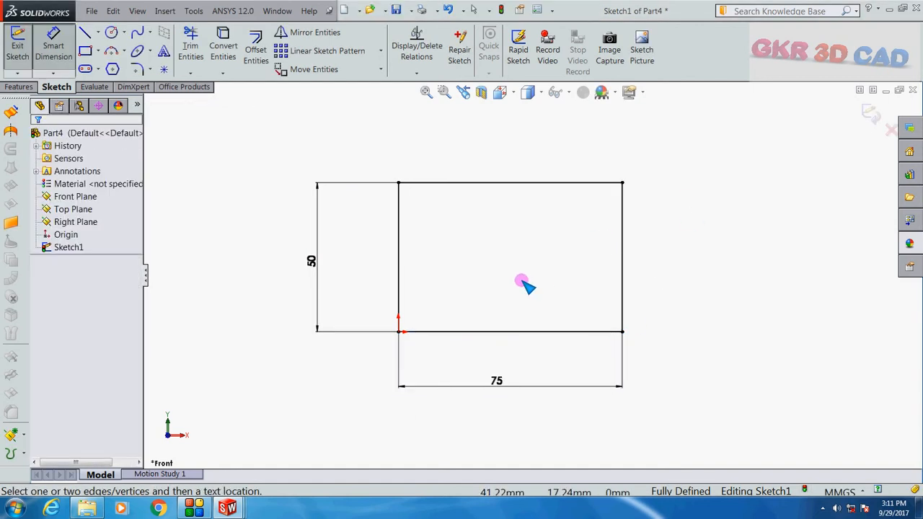
# Move the 50 mm and 75 mm dimensions closer to the rectangle's edges.
pyautogui.moveTo(315, 268); pyautogui.dragTo(365, 272)
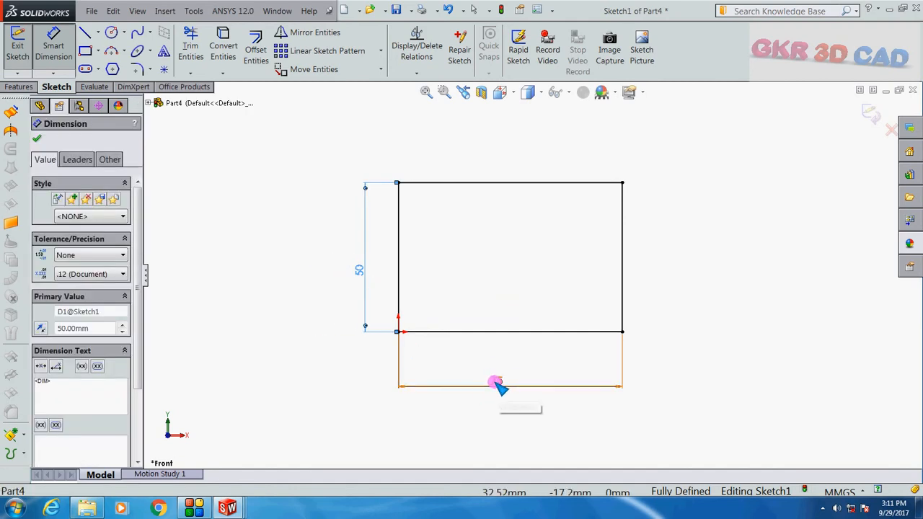
pyautogui.moveTo(497, 385); pyautogui.dragTo(497, 367)
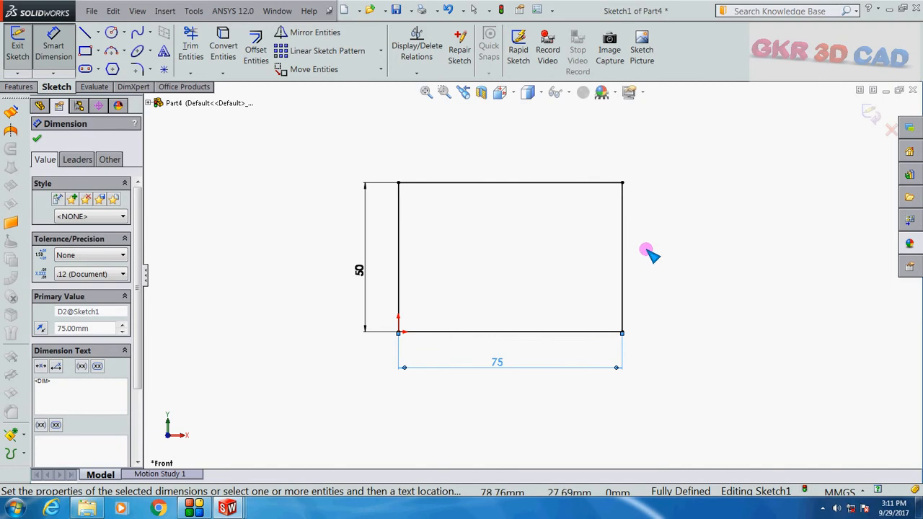
pyautogui.click(689, 151)
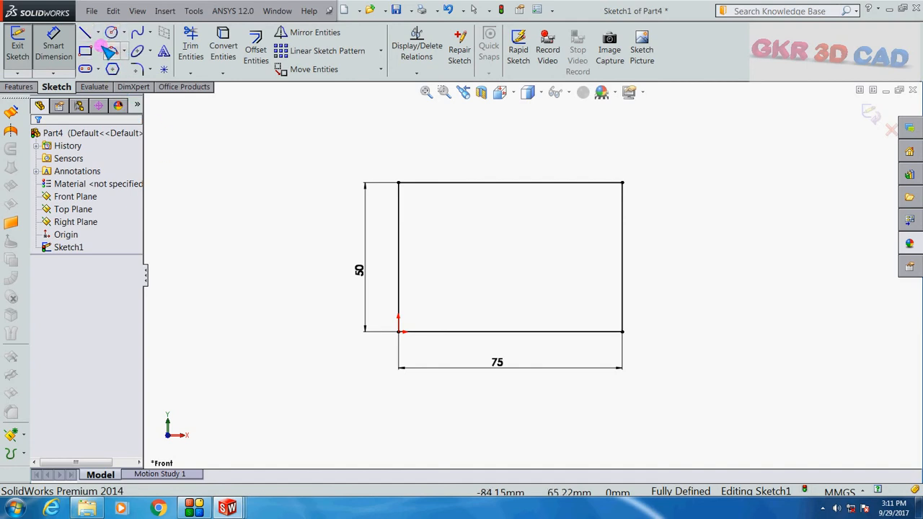
# Sketch a line triangle right of the rectangle, base and apex level with its bottom and top edges, with the right side about 61 mm long.
pyautogui.scroll(1, 299, 264)
pyautogui.scroll(-1, 679, 274)
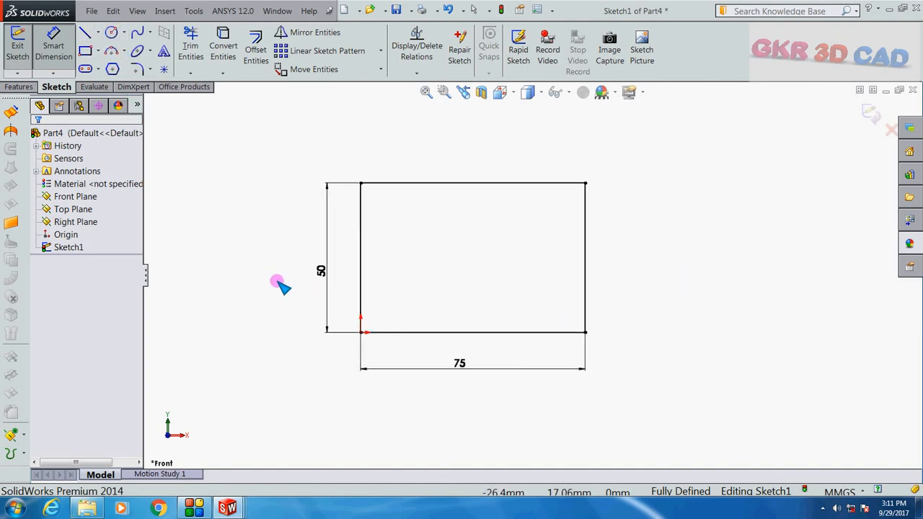
pyautogui.scroll(2, 361, 297)
pyautogui.scroll(-2, 686, 269)
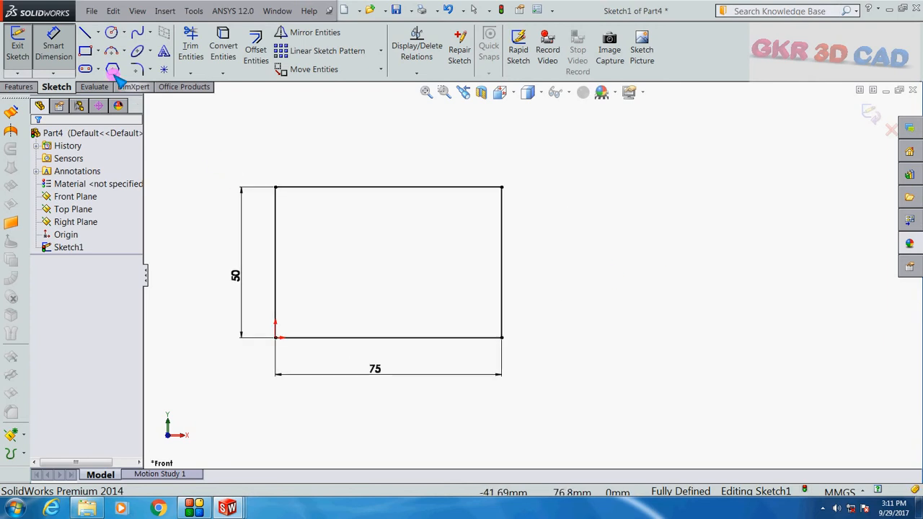
pyautogui.click(85, 33)
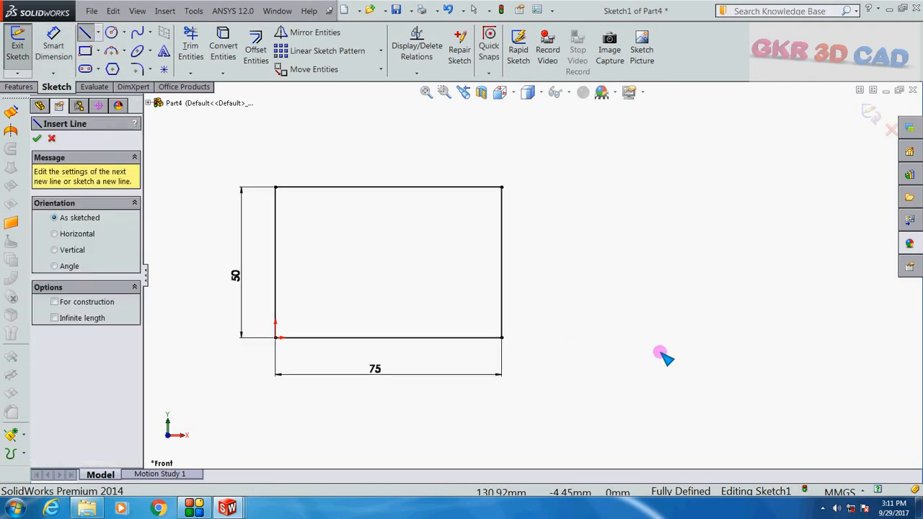
pyautogui.click(613, 337)
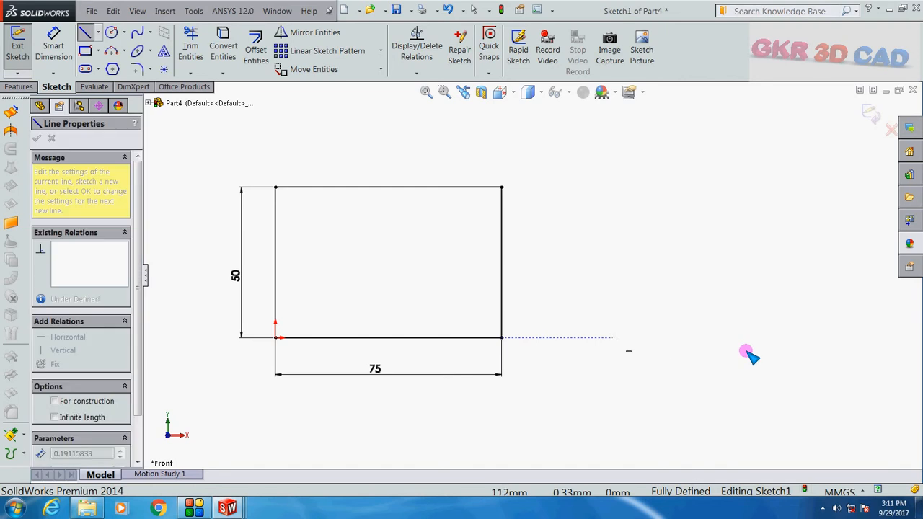
pyautogui.click(796, 337)
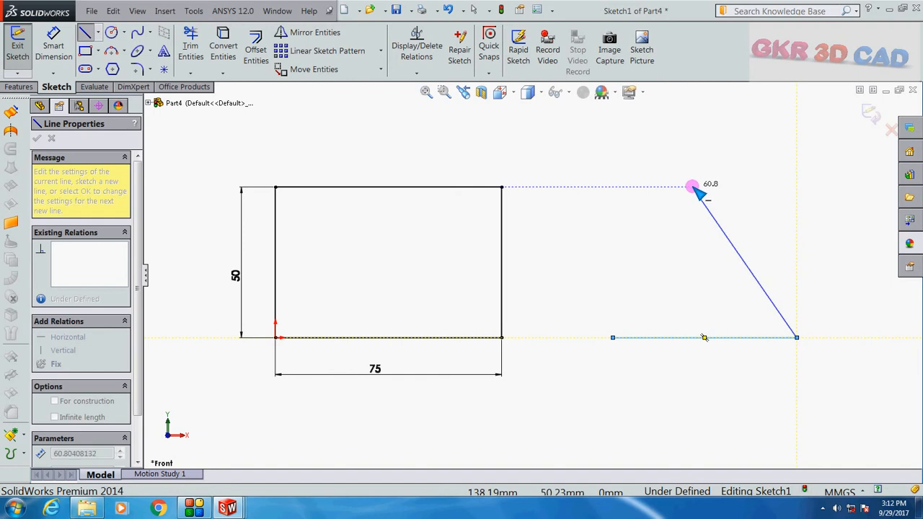
pyautogui.click(692, 187)
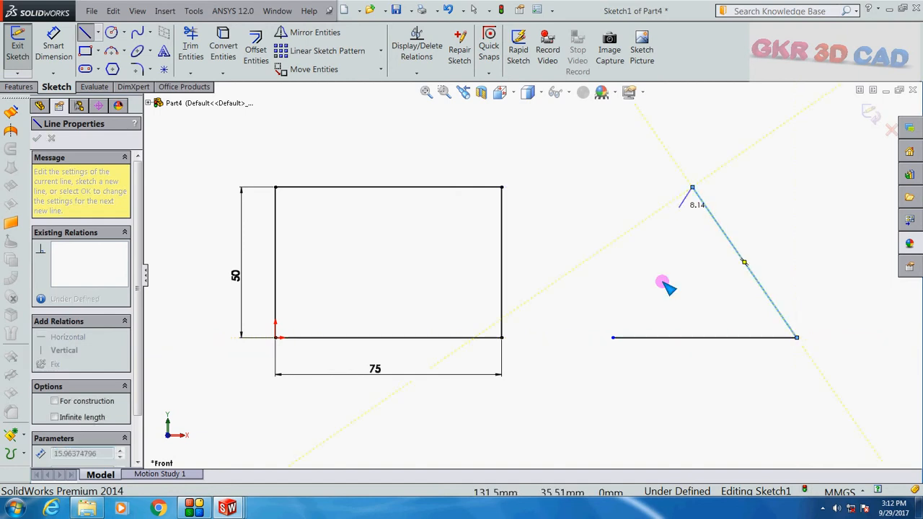
pyautogui.click(614, 337)
pyautogui.press('Escape')
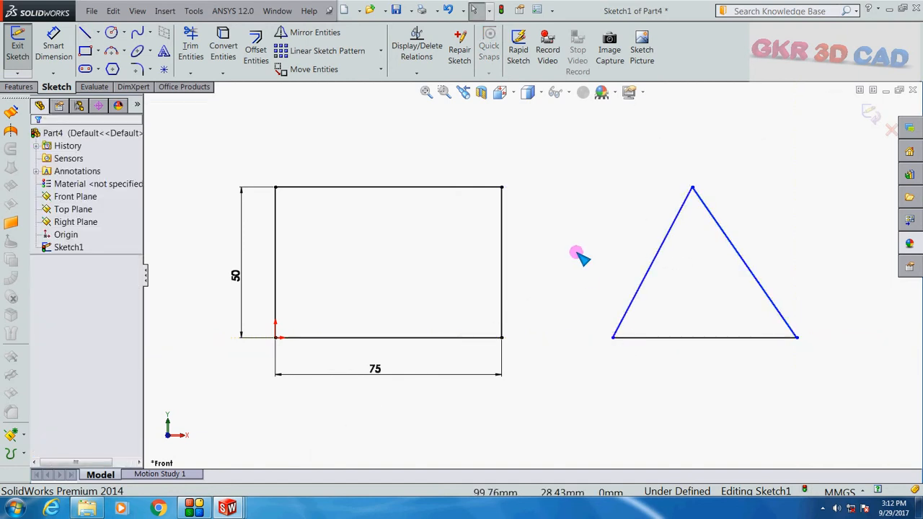
# Sketch a horizontal centerline across the rectangle, joining the midpoints of its two vertical sides.
pyautogui.scroll(2, 627, 251)
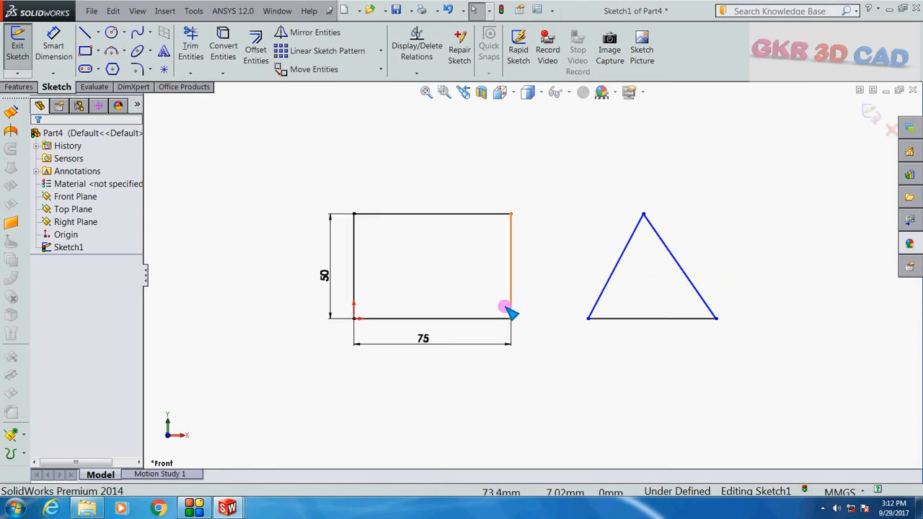
pyautogui.scroll(-1, 517, 322)
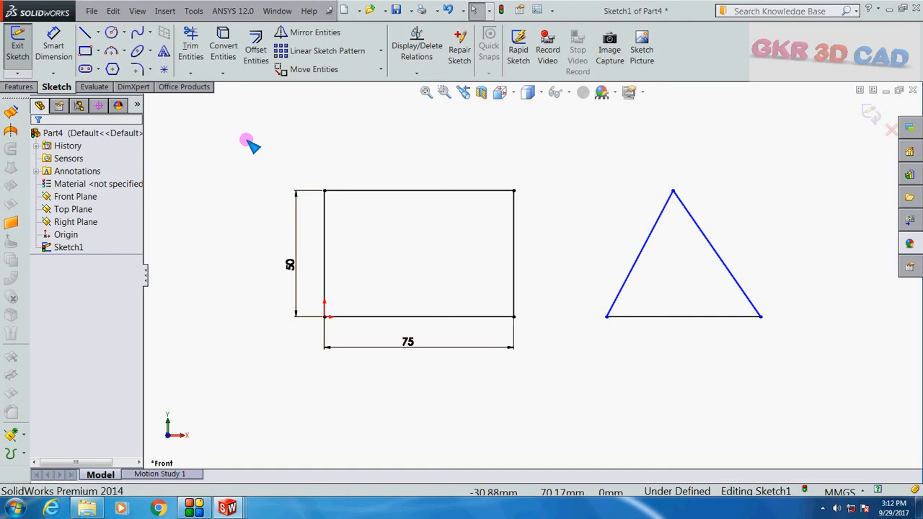
pyautogui.click(99, 32)
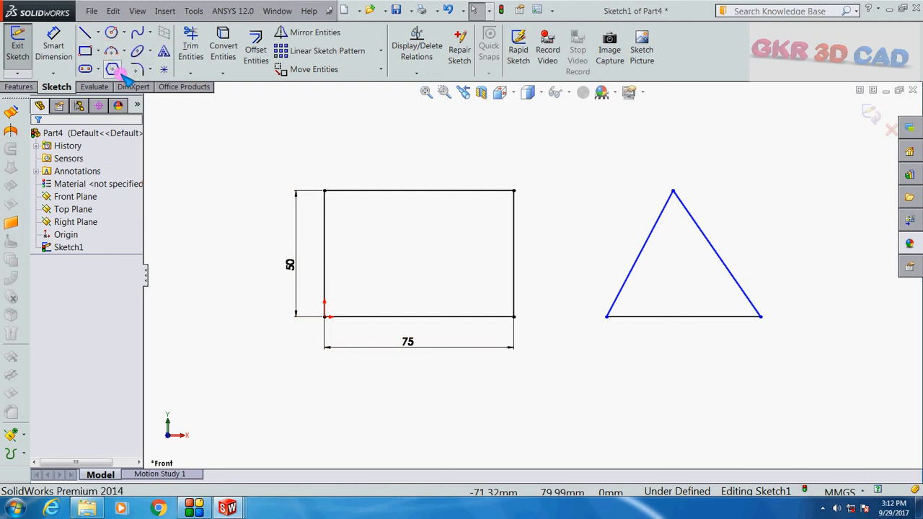
pyautogui.click(101, 34)
pyautogui.click(103, 63)
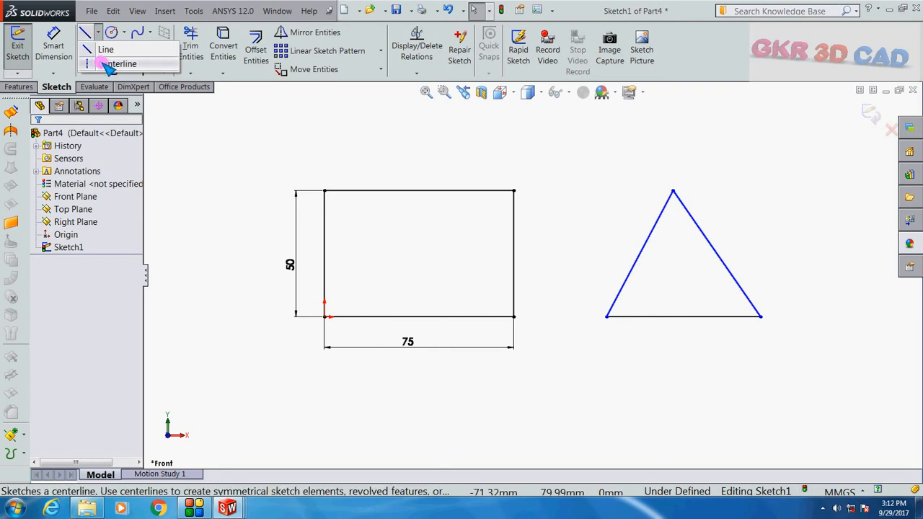
pyautogui.click(105, 63)
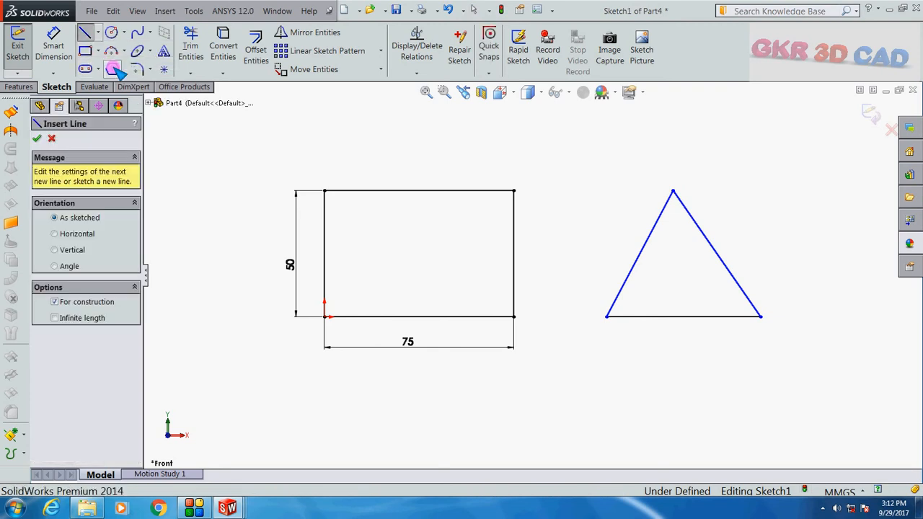
pyautogui.click(325, 254)
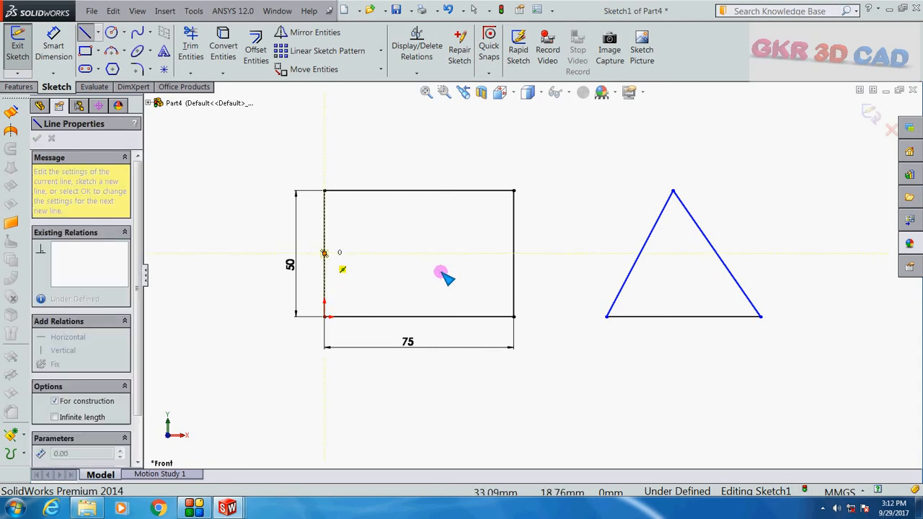
pyautogui.click(514, 254)
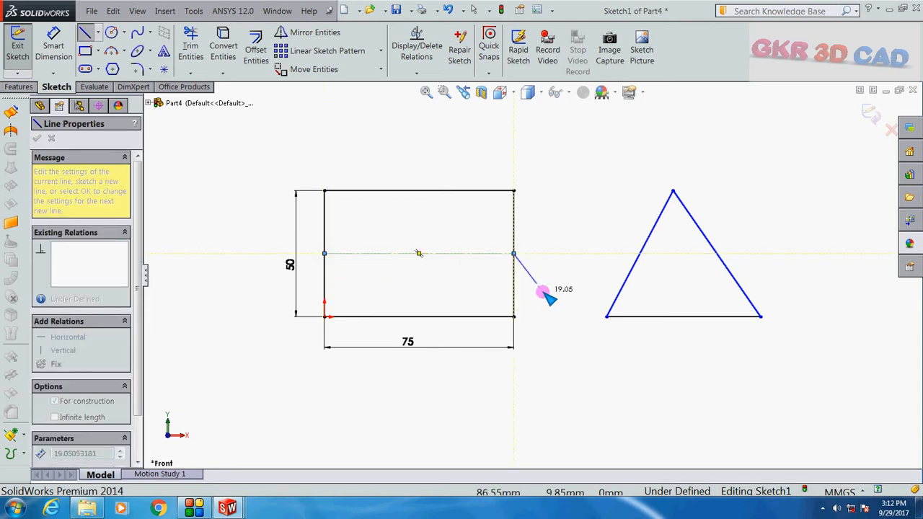
pyautogui.press('Escape')
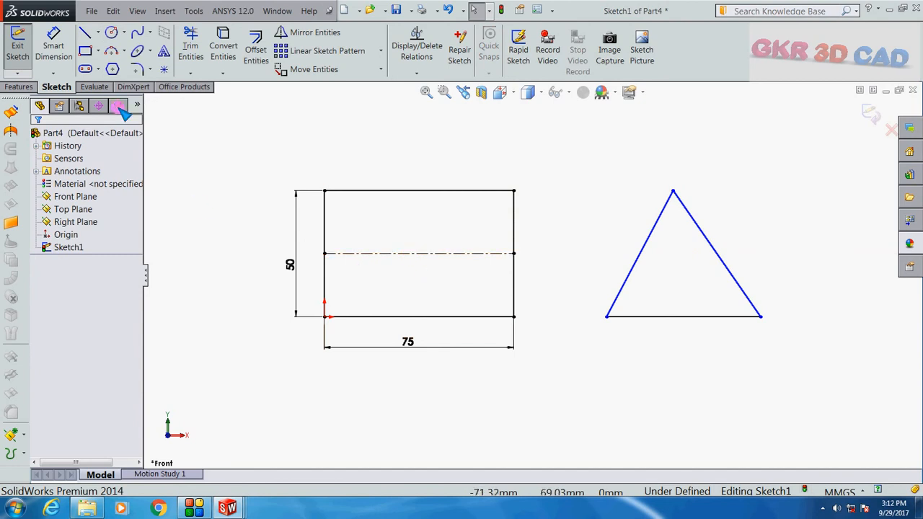
# Sketch a vertical centerline through the rectangle from the midpoint of its top edge to the midpoint of its bottom edge.
pyautogui.click(98, 32)
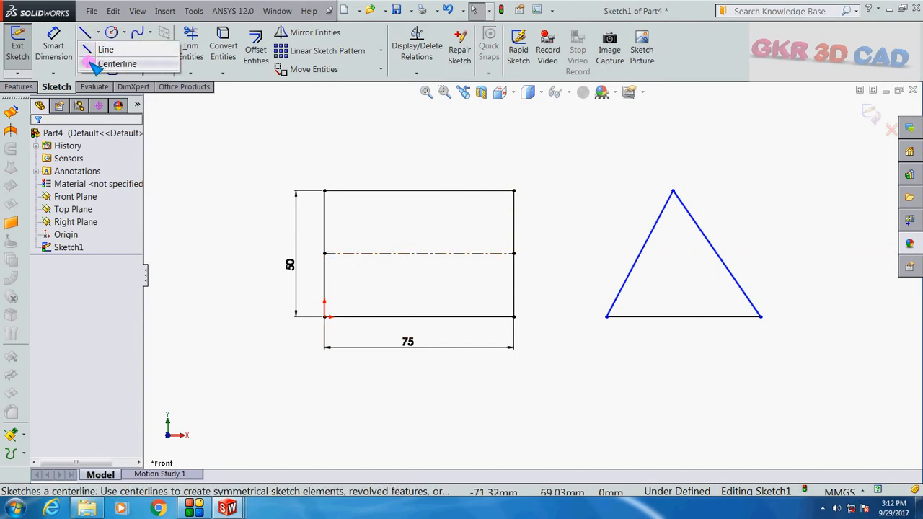
pyautogui.click(115, 63)
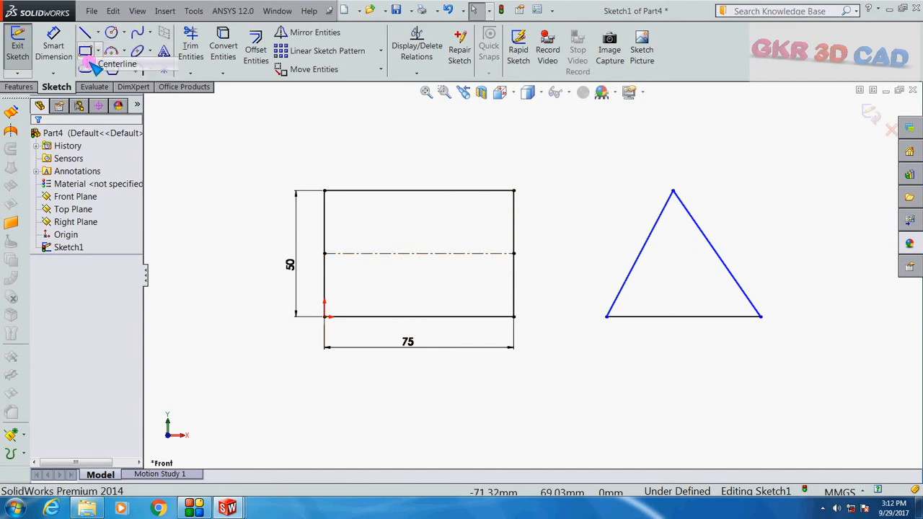
pyautogui.click(419, 191)
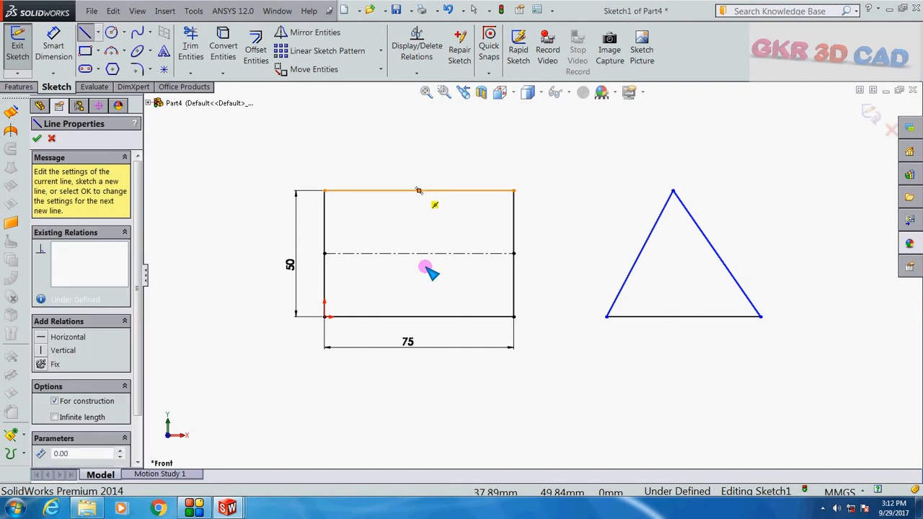
pyautogui.click(419, 316)
pyautogui.press('Escape')
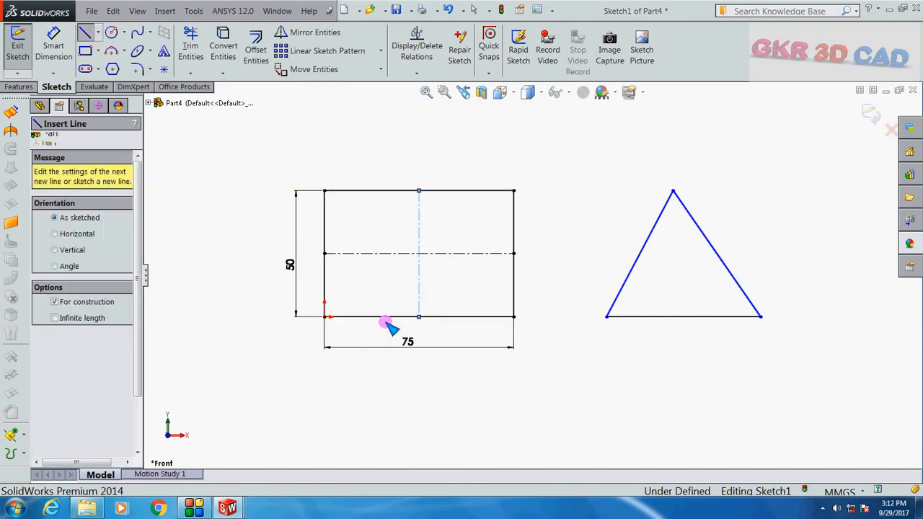
pyautogui.press('Escape')
# Sketch a centerline about 50 mm long from the triangle's apex to the midpoint of its base.
pyautogui.scroll(2, 754, 289)
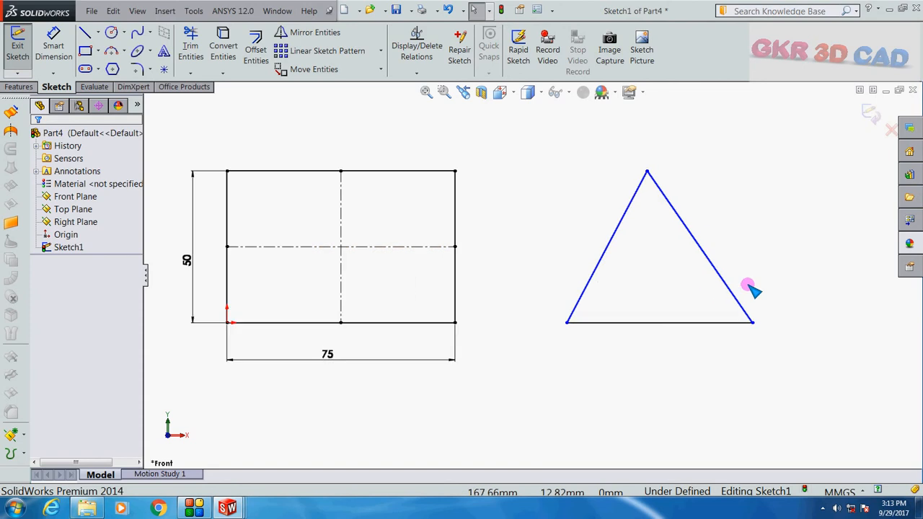
pyautogui.click(96, 33)
pyautogui.click(116, 63)
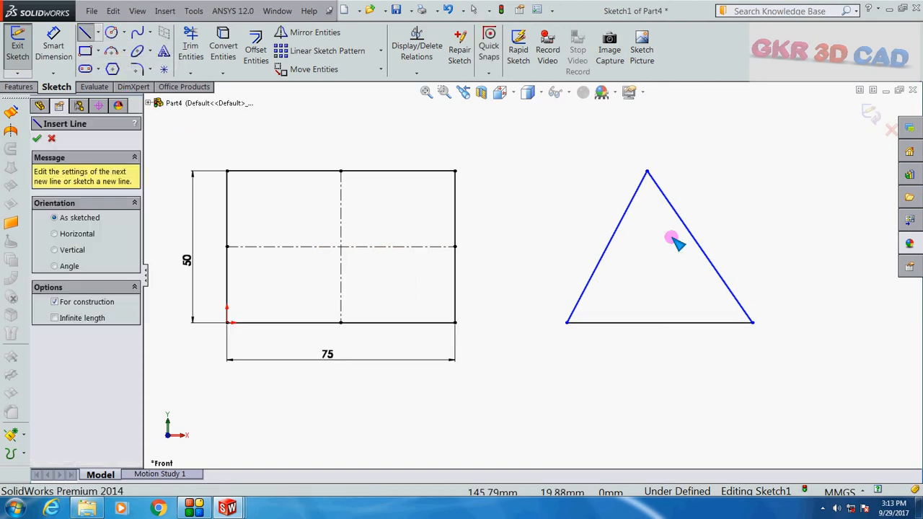
pyautogui.click(648, 180)
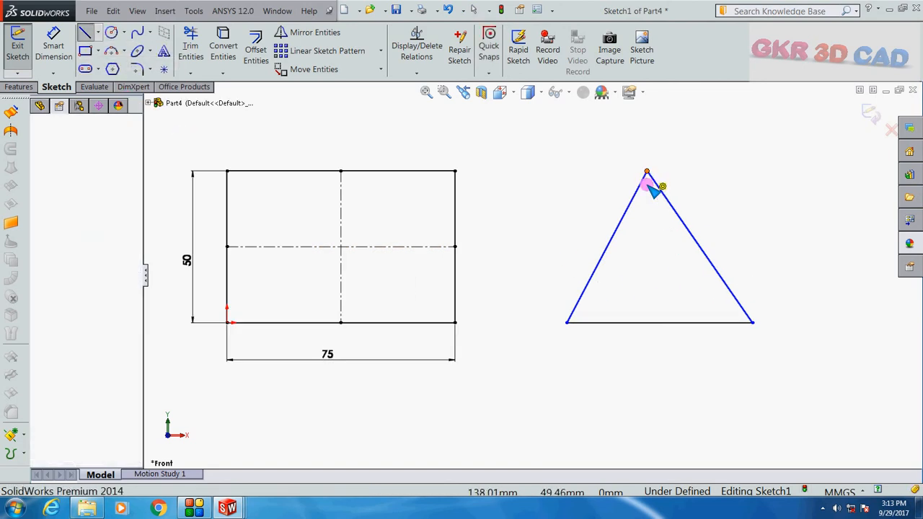
pyautogui.click(658, 323)
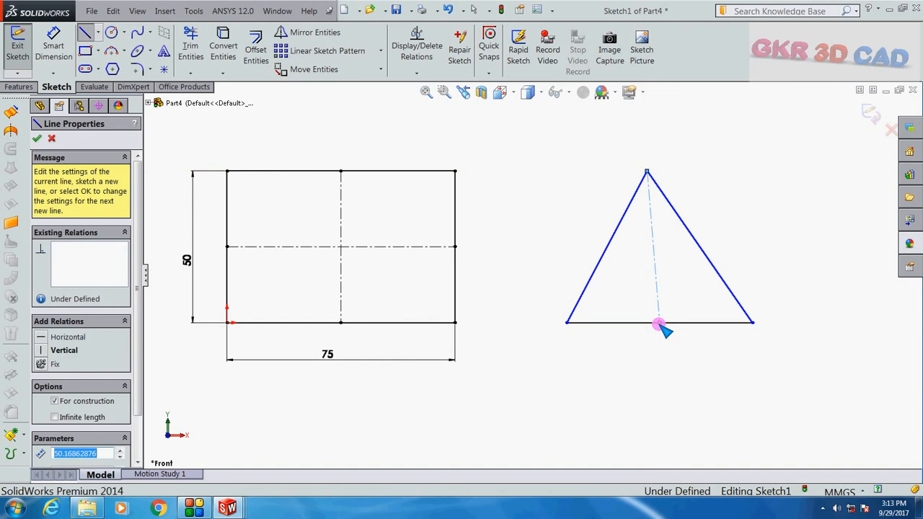
pyautogui.press('Escape')
pyautogui.press('Escape')
# Add a Vertical relation to the triangle's centerline so the apex aligns above the midpoint of the base.
pyautogui.click(648, 268)
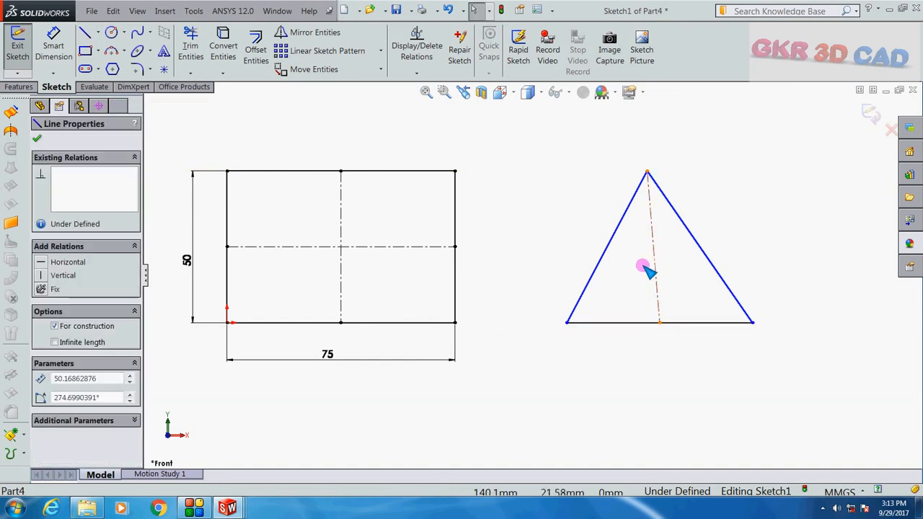
pyautogui.click(47, 278)
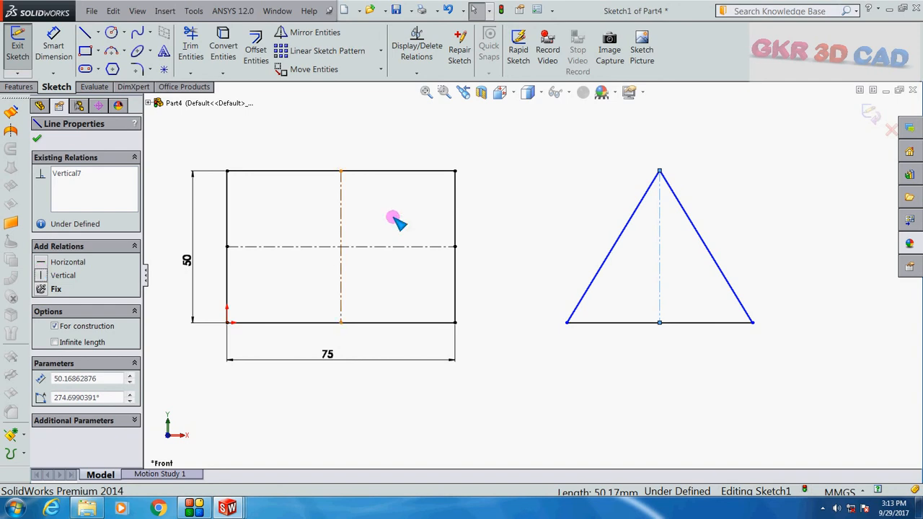
pyautogui.click(540, 212)
pyautogui.scroll(-2, 543, 211)
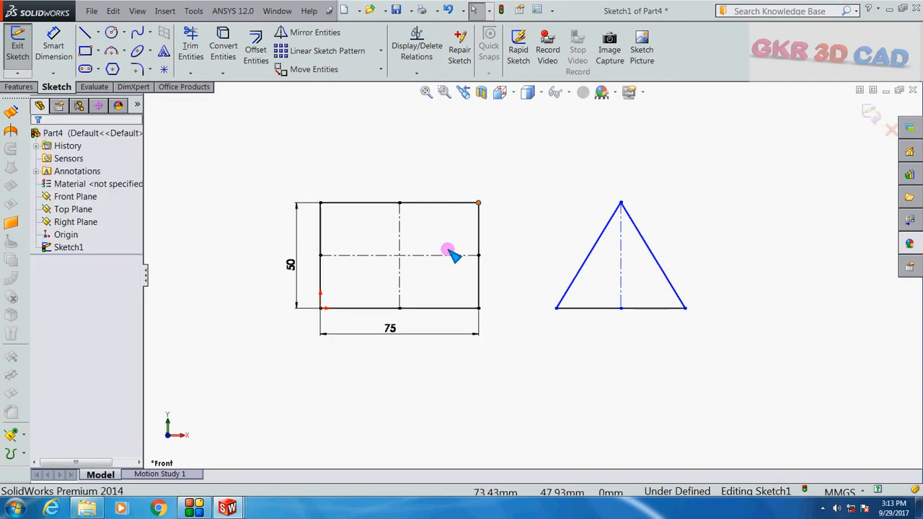
pyautogui.scroll(-2, 449, 252)
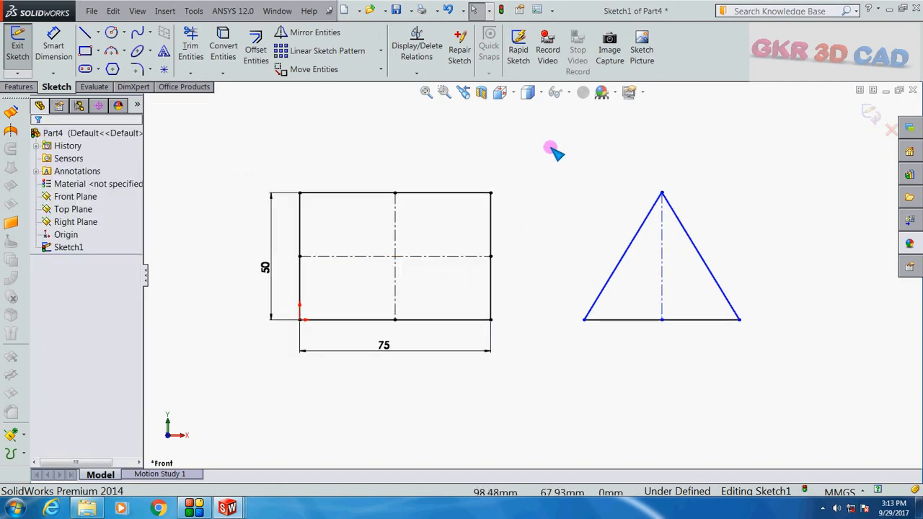